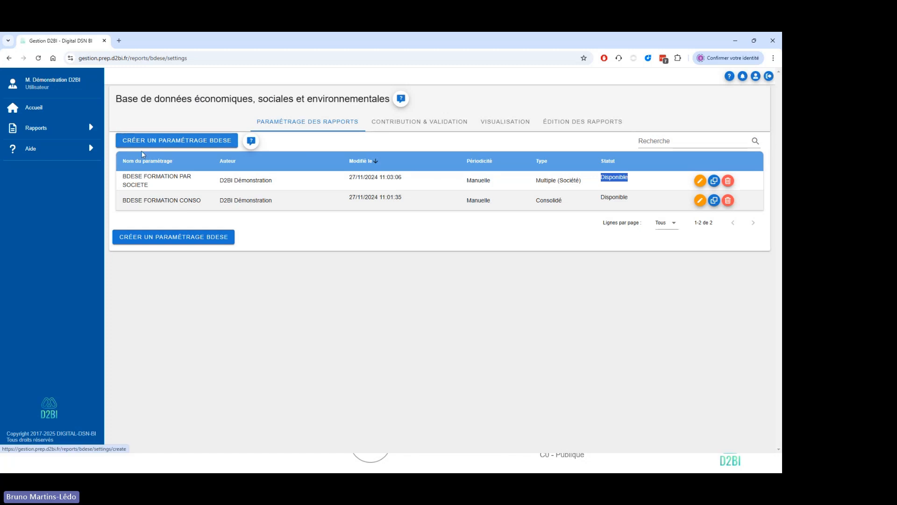
- Create a new BDESE report setting for a company with at least 300 employees ("Au moins 300 salariés")
{"action": "left_click", "coordinate": [198, 143]}
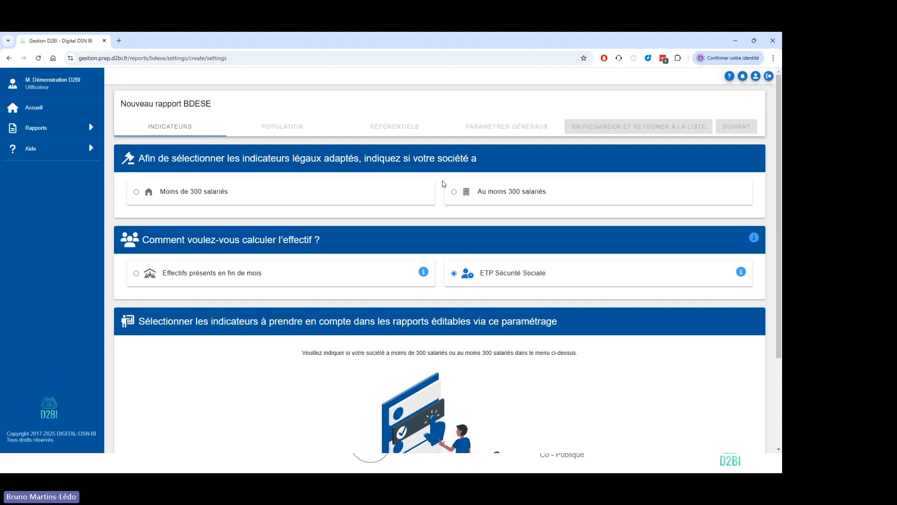
{"action": "left_click", "coordinate": [372, 193]}
{"action": "left_click", "coordinate": [504, 197]}
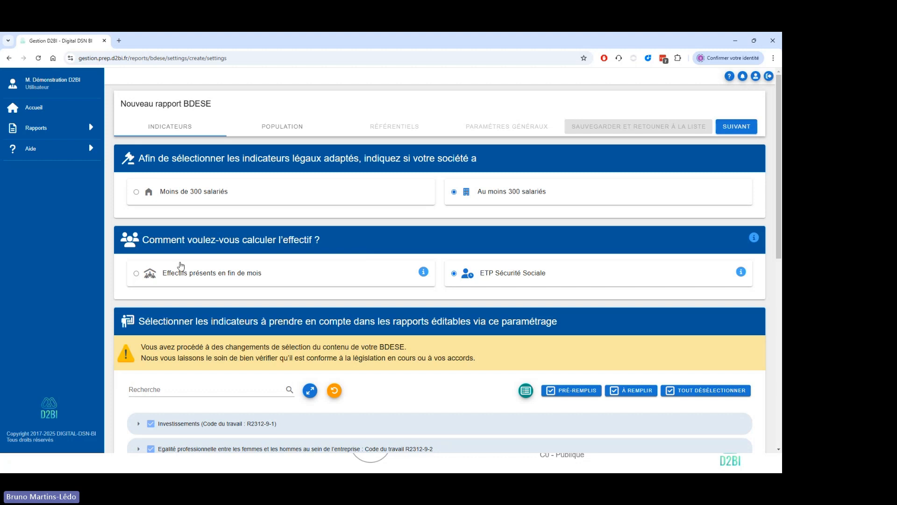
- Consult the documentation for the "Effectifs présents en fin de mois" headcount method and return to the report setting
{"action": "left_click", "coordinate": [424, 272]}
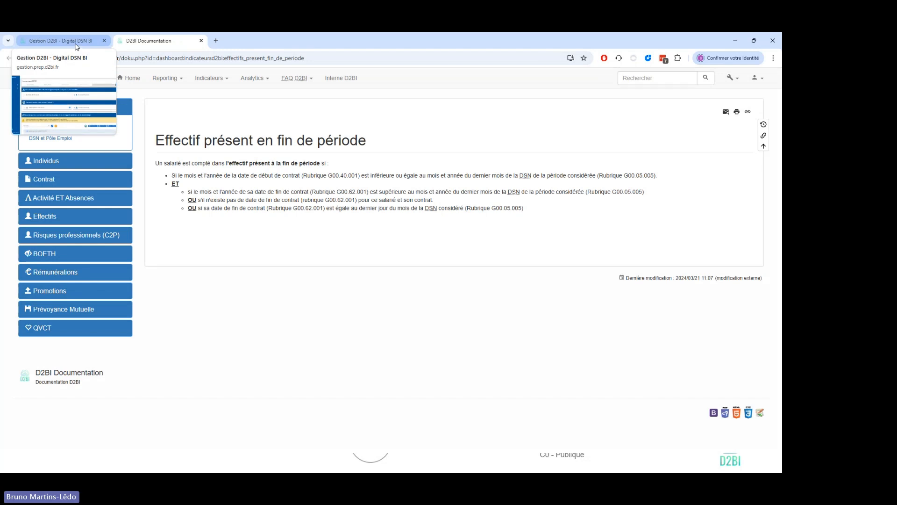
{"action": "left_click", "coordinate": [61, 41]}
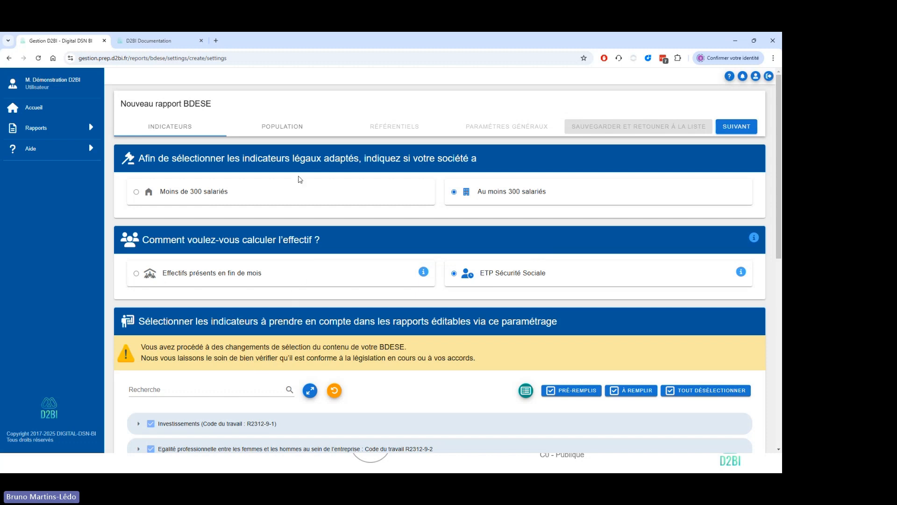
- Define the population as the client CLIENT 2 & REVENDEUR with all structures included ("Tout sélectionner")
{"action": "left_click", "coordinate": [276, 129]}
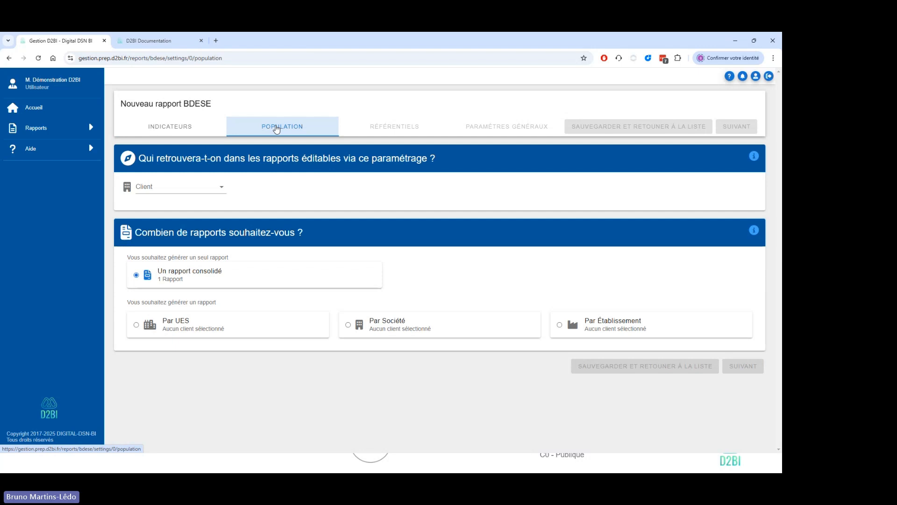
{"action": "left_click", "coordinate": [177, 187]}
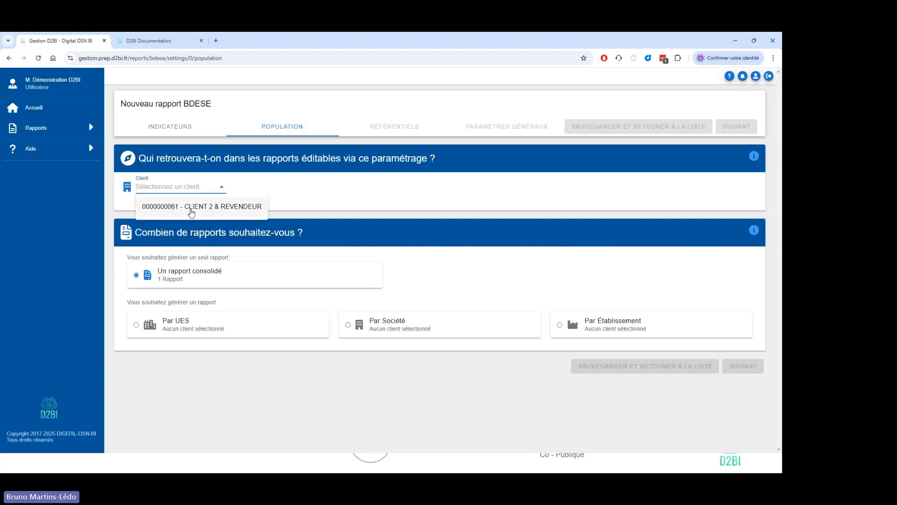
{"action": "left_click", "coordinate": [192, 211]}
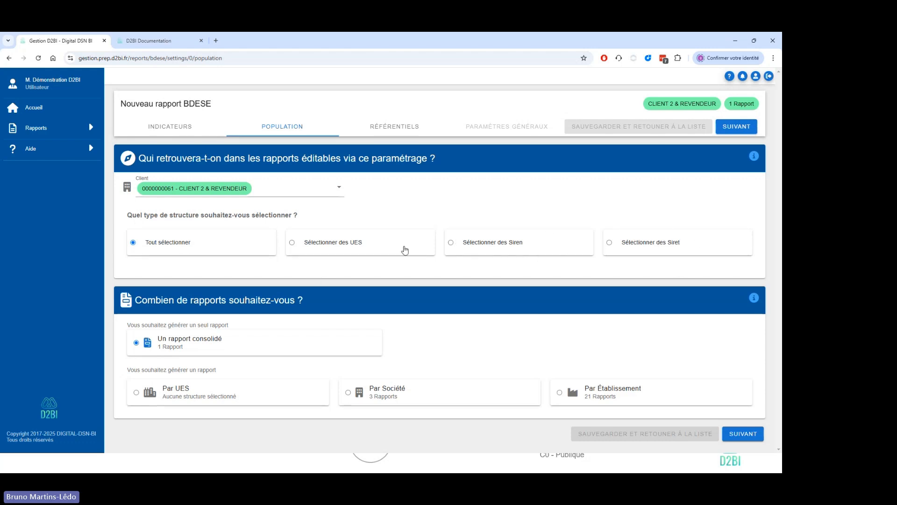
{"action": "left_click", "coordinate": [298, 248]}
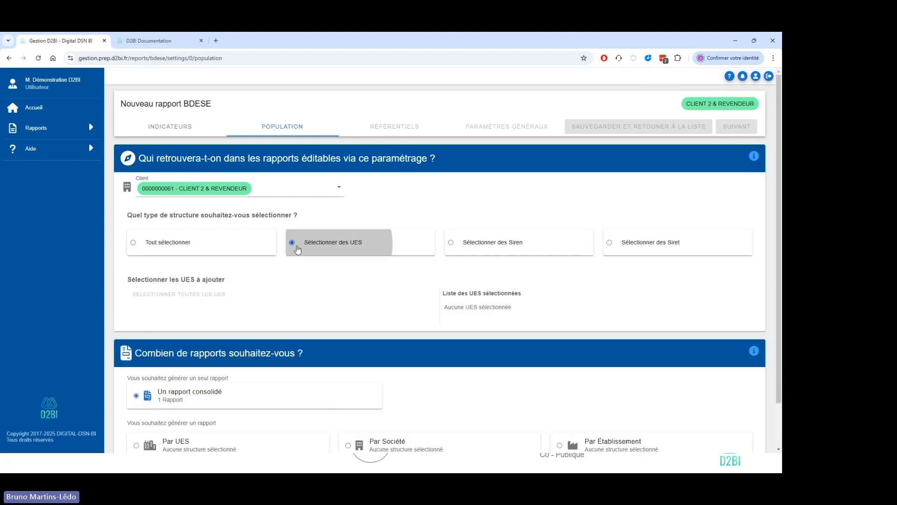
{"action": "left_click", "coordinate": [215, 242]}
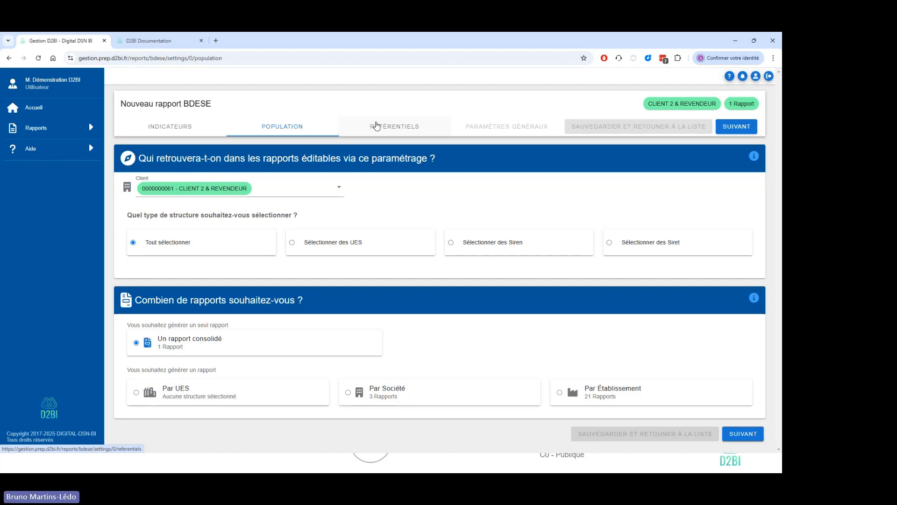
- Set the job, socio-professional category and collective agreement position reference tables to "Déclaré en DSN"
{"action": "left_click", "coordinate": [736, 126]}
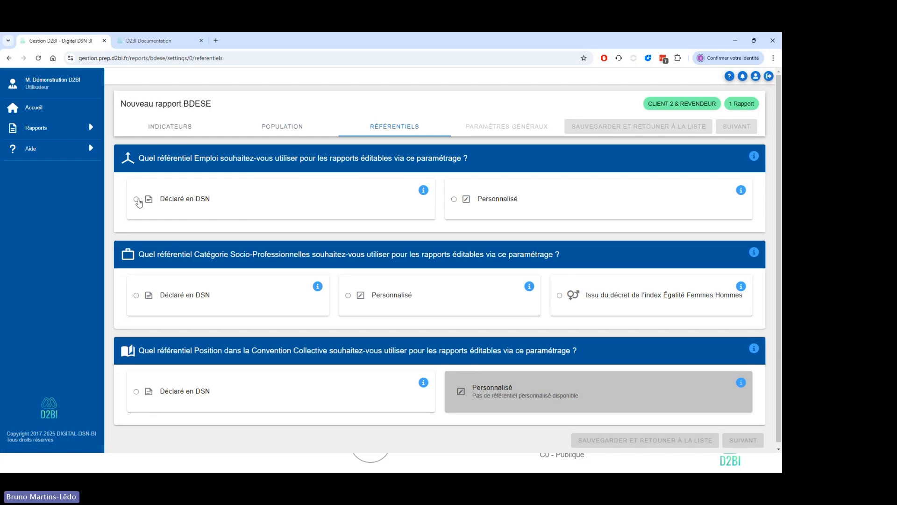
{"action": "left_click", "coordinate": [137, 200]}
{"action": "left_click", "coordinate": [143, 300]}
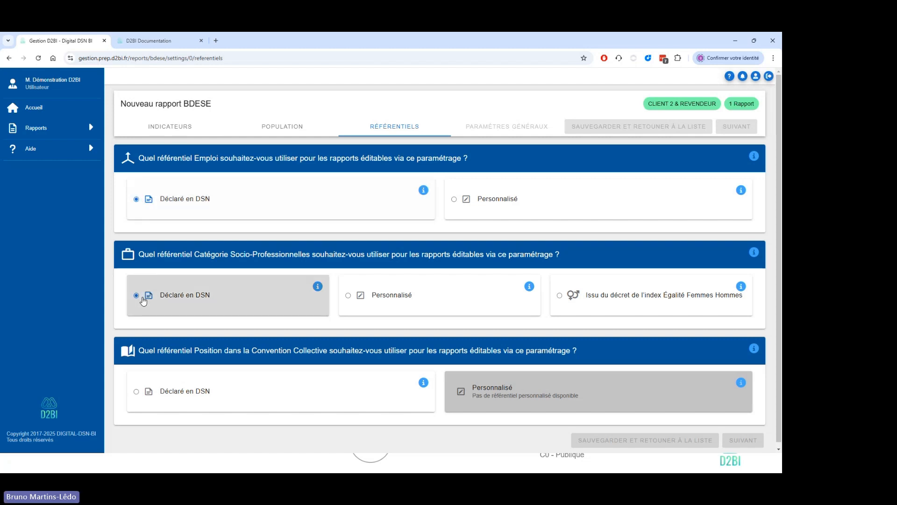
{"action": "left_click", "coordinate": [148, 395]}
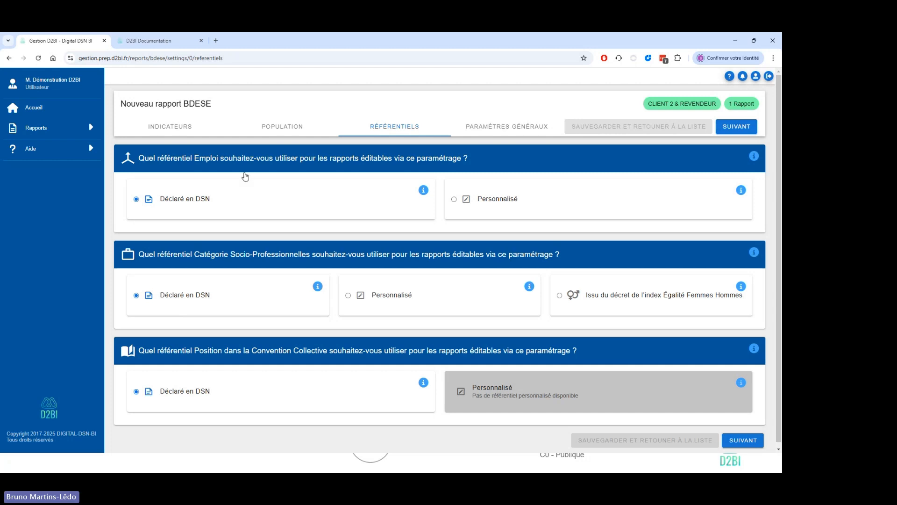
- Name the setting "BDESE SANS PERSONNALISATION" in the general parameters and choose Word as the output format
{"action": "left_click", "coordinate": [727, 127]}
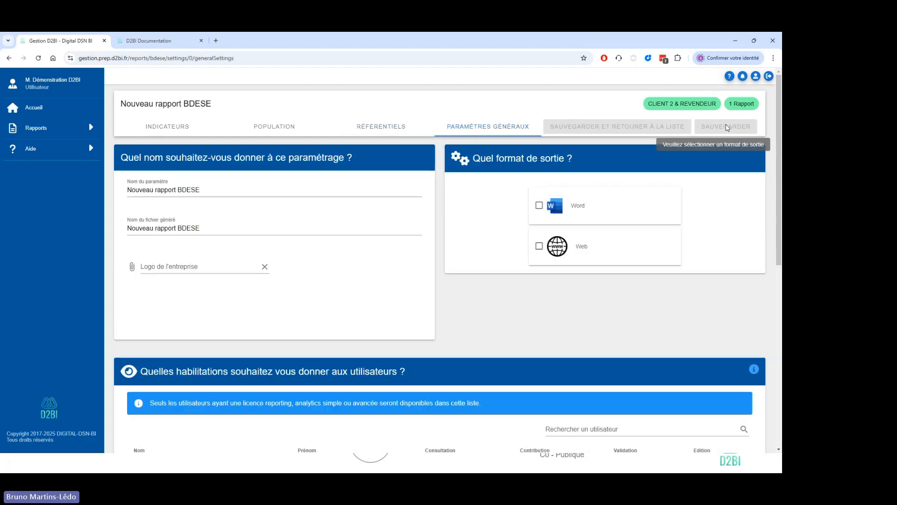
{"action": "left_click_drag", "start_coordinate": [177, 190], "coordinate": [34, 186]}
{"action": "key", "text": "BackSpace"}
{"action": "key", "text": "Delete"}
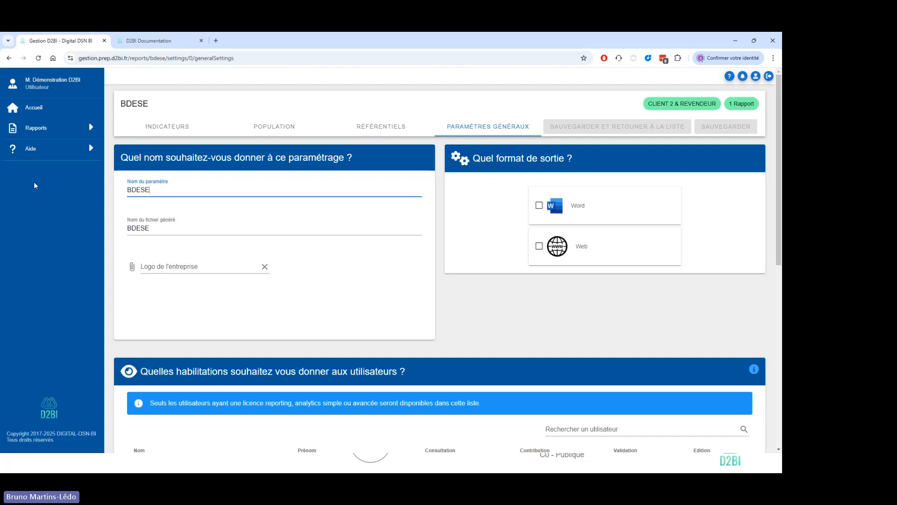
{"action": "type", "text": "SANS PERSONNALISATION"}
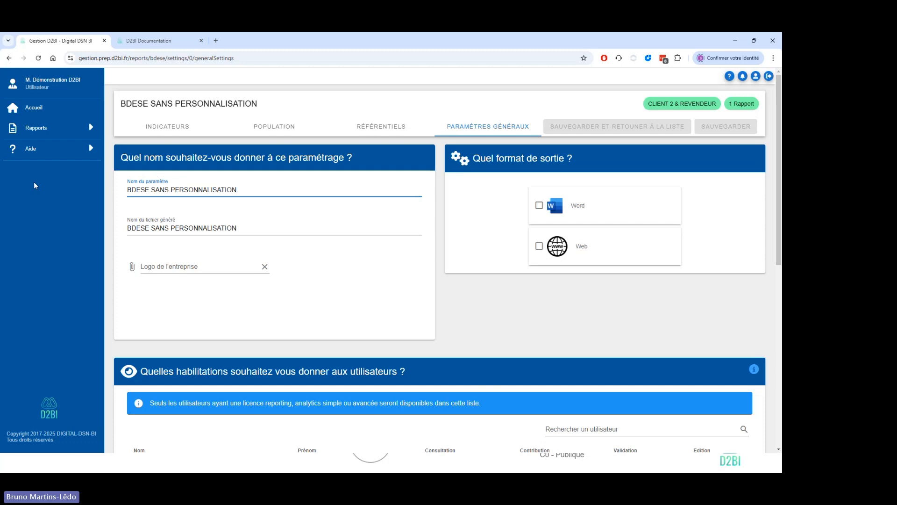
{"action": "left_click", "coordinate": [539, 206]}
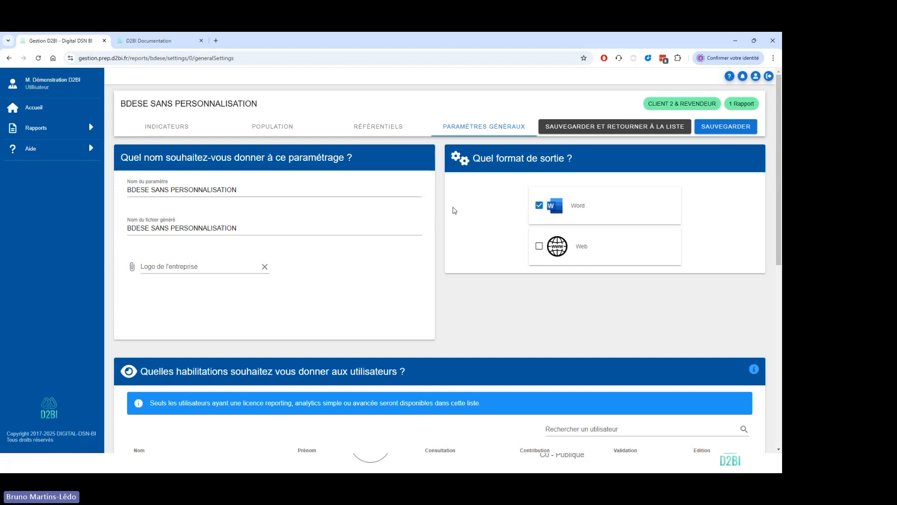
- Try toggling the Edition right for TEST VALIDATEUR and TEST CONTRIBUTEUR in the user permissions table
{"action": "scroll", "coordinate": [455, 209], "scroll_direction": "down", "scroll_amount": 2}
{"action": "scroll", "coordinate": [454, 209], "scroll_direction": "down", "scroll_amount": 1}
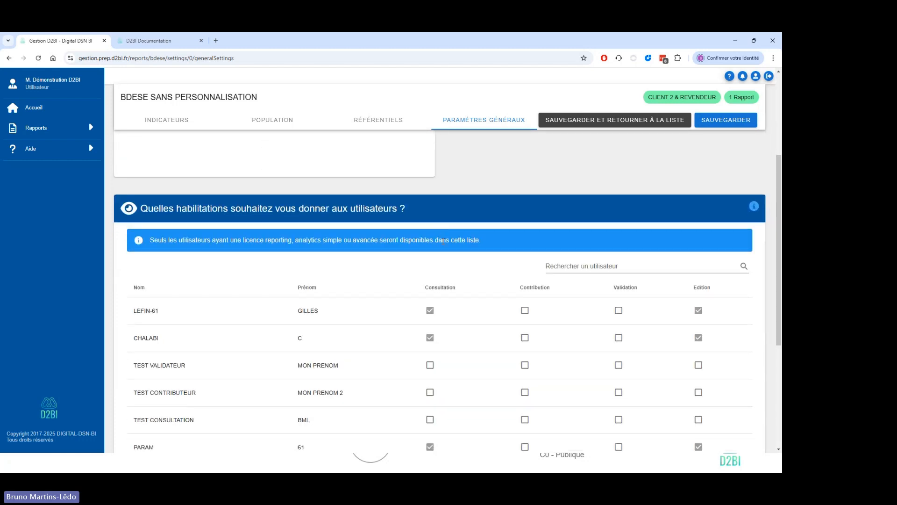
{"action": "scroll", "coordinate": [283, 293], "scroll_direction": "down", "scroll_amount": 2}
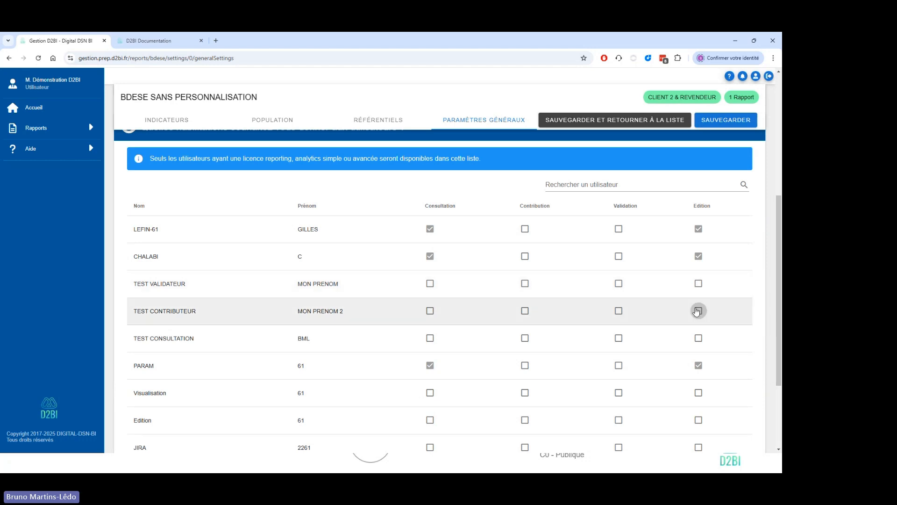
{"action": "left_click", "coordinate": [698, 283]}
{"action": "left_click", "coordinate": [698, 310]}
{"action": "left_click", "coordinate": [698, 283]}
{"action": "left_click", "coordinate": [698, 310]}
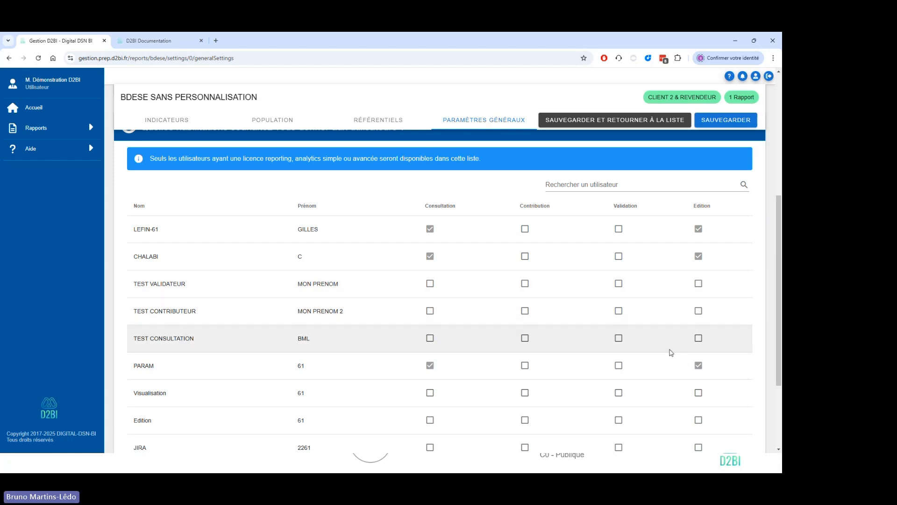
- Save the new BDESE report setting
{"action": "scroll", "coordinate": [671, 353], "scroll_direction": "up", "scroll_amount": 4}
{"action": "scroll", "coordinate": [674, 341], "scroll_direction": "up", "scroll_amount": 2}
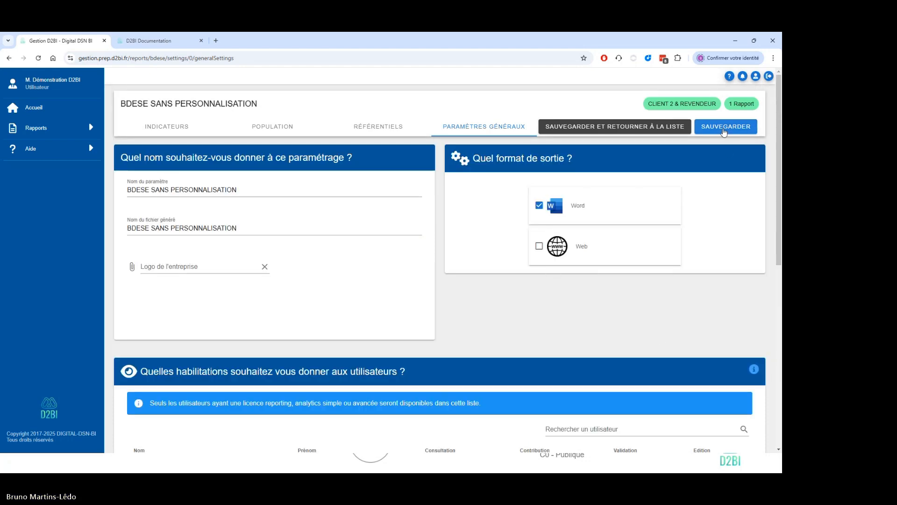
{"action": "left_click", "coordinate": [723, 132]}
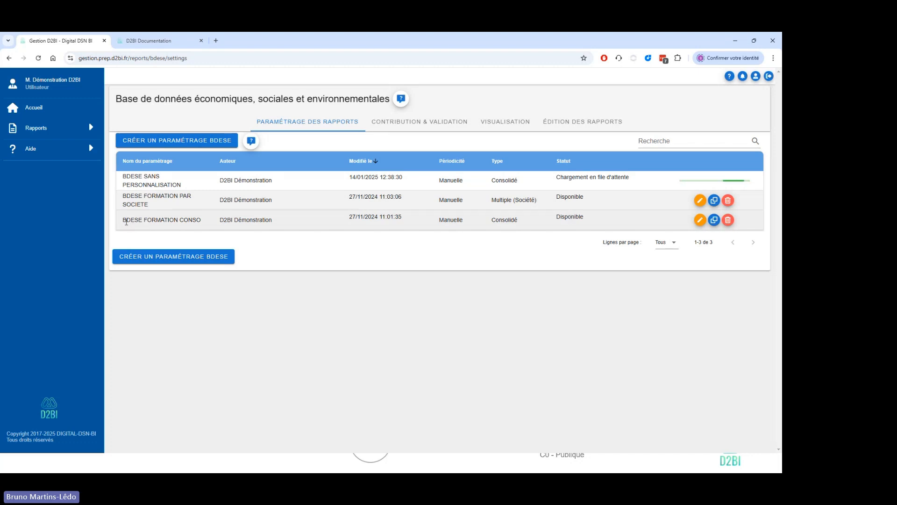
- Open the BDESE FORMATION CONSO setting for contribution and validation with 2022 as the reference year
{"action": "left_click", "coordinate": [409, 124]}
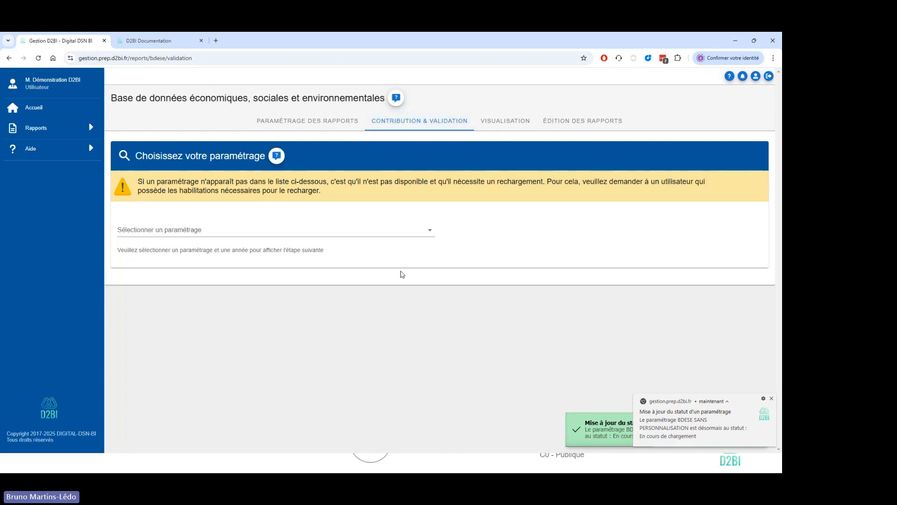
{"action": "left_click", "coordinate": [385, 228]}
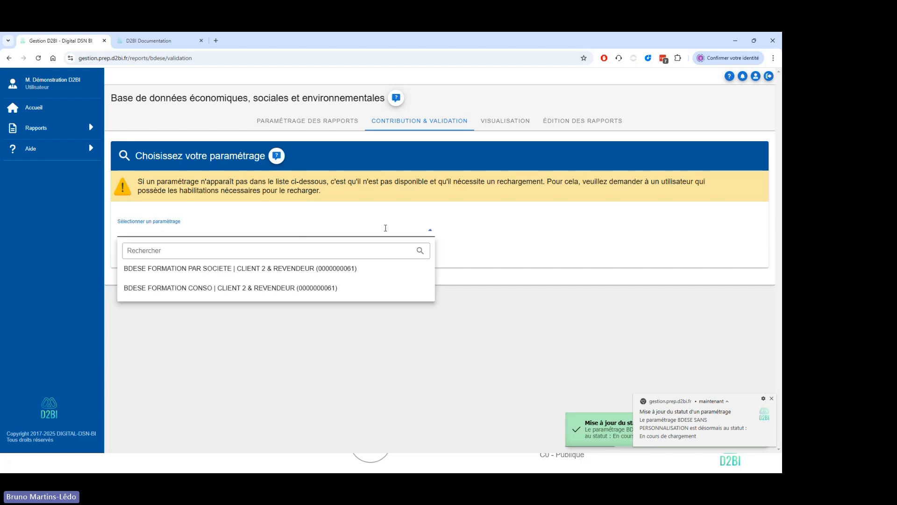
{"action": "left_click", "coordinate": [288, 289]}
{"action": "left_click", "coordinate": [502, 236]}
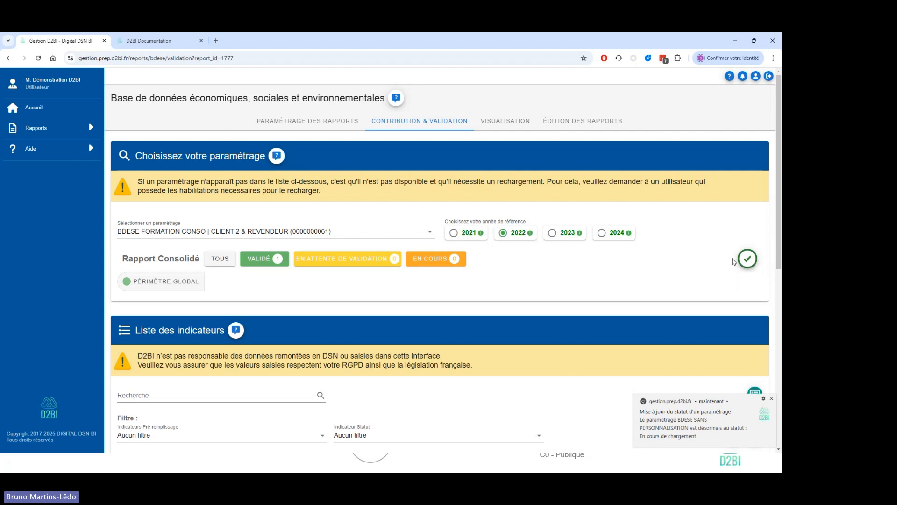
- Validate all indicators of all establishments for the years 2021, 2022, 2023 and 2024
{"action": "left_click", "coordinate": [747, 258]}
{"action": "left_click", "coordinate": [321, 313]}
{"action": "left_click", "coordinate": [401, 312]}
{"action": "left_click", "coordinate": [449, 313]}
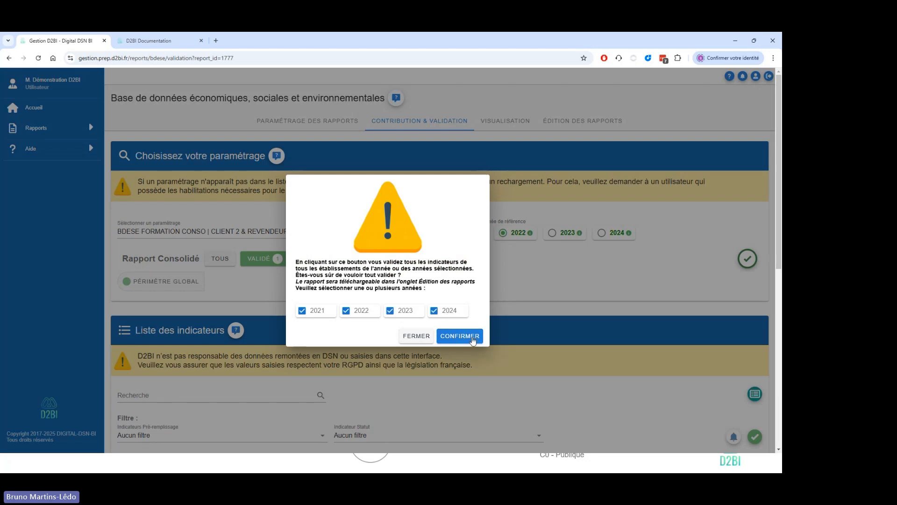
{"action": "left_click", "coordinate": [434, 312]}
{"action": "left_click", "coordinate": [459, 336]}
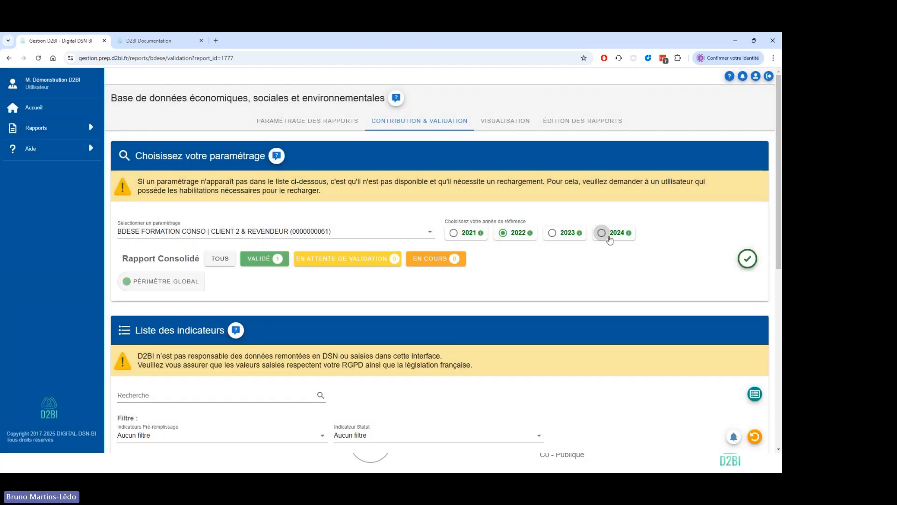
- Generate the BDESE FORMATION CONSO report with 2023 as the BDESE year, covering 2021 to 2023
{"action": "mouse_move", "coordinate": [627, 236]}
{"action": "left_click", "coordinate": [569, 125]}
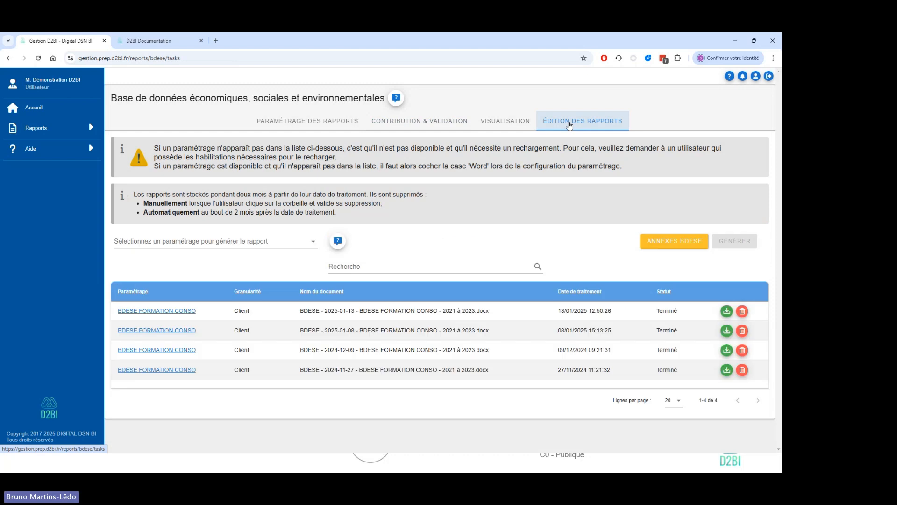
{"action": "left_click", "coordinate": [229, 243]}
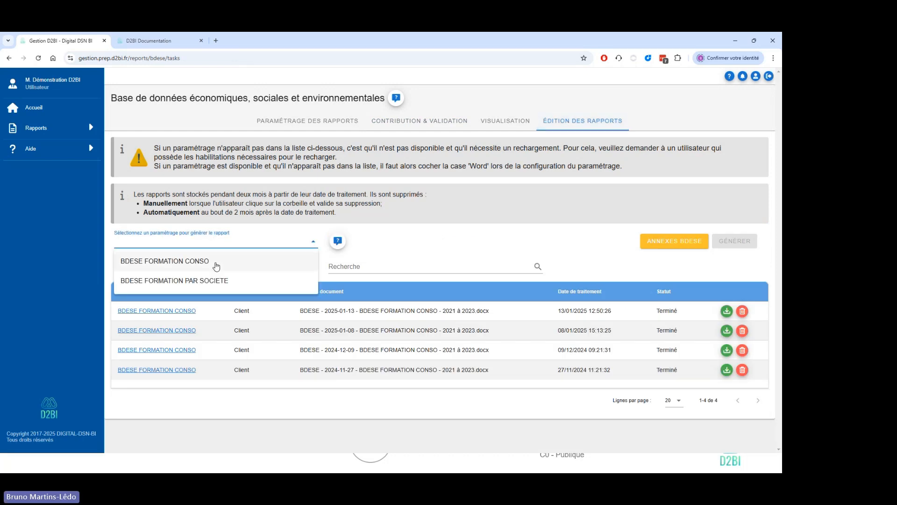
{"action": "left_click", "coordinate": [216, 266]}
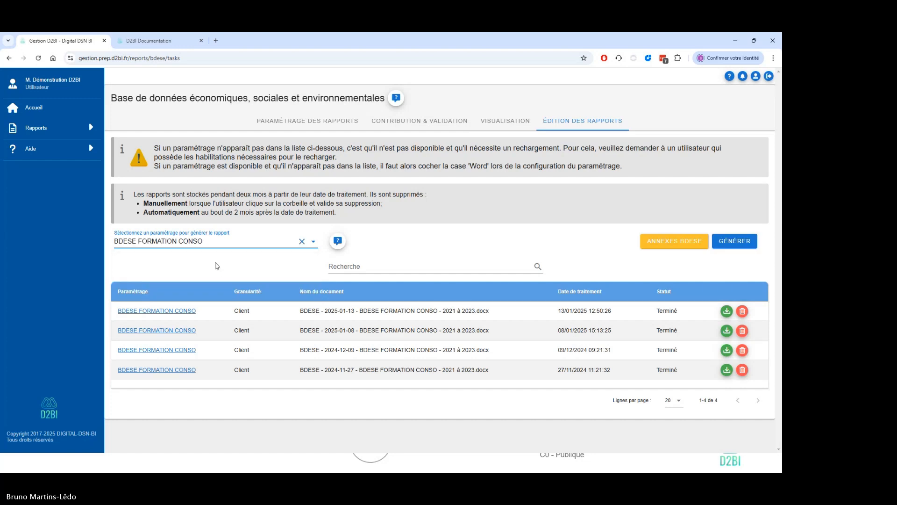
{"action": "left_click", "coordinate": [734, 246]}
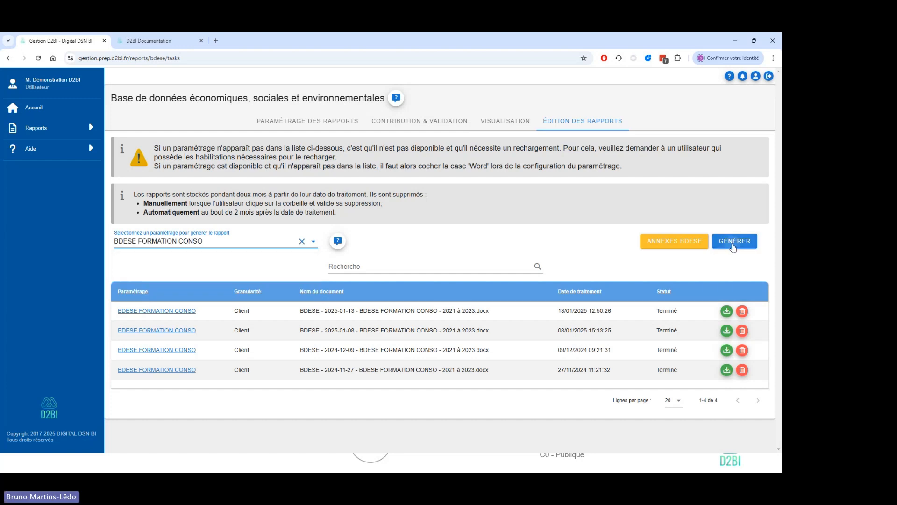
{"action": "left_click", "coordinate": [491, 244]}
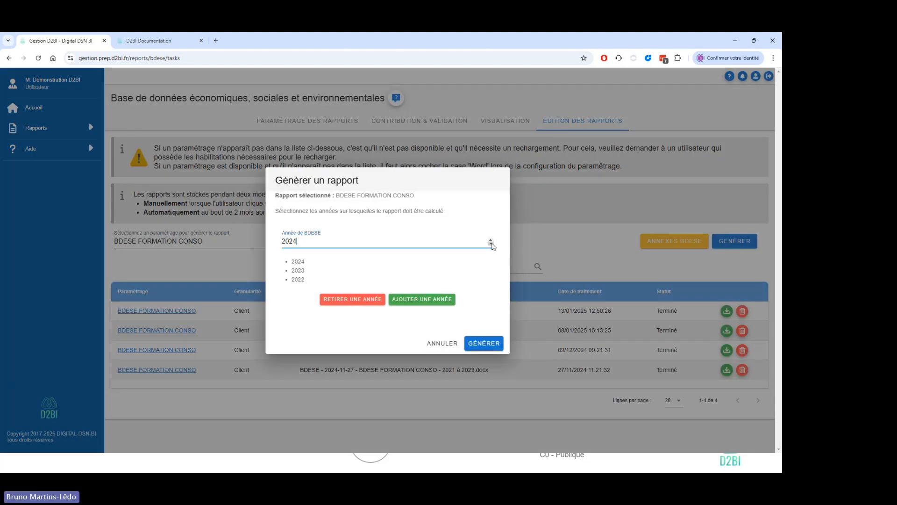
{"action": "left_click", "coordinate": [489, 344]}
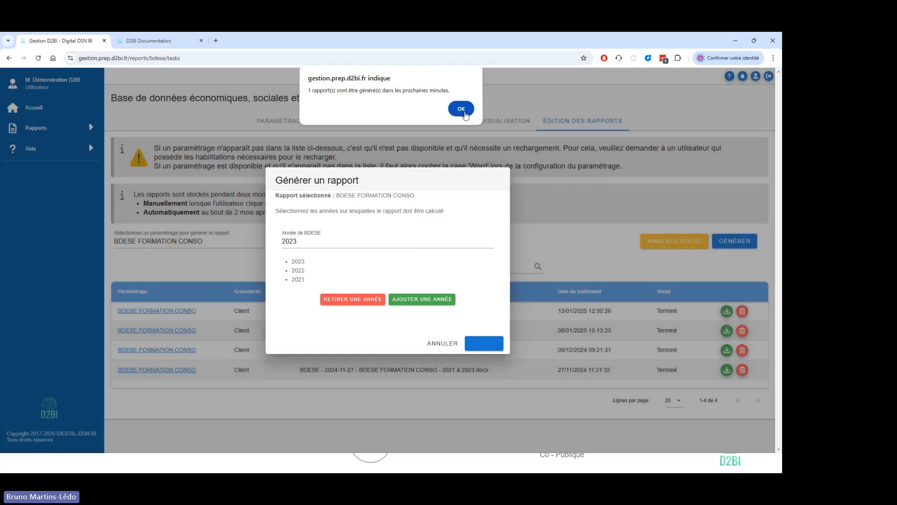
{"action": "left_click", "coordinate": [461, 110]}
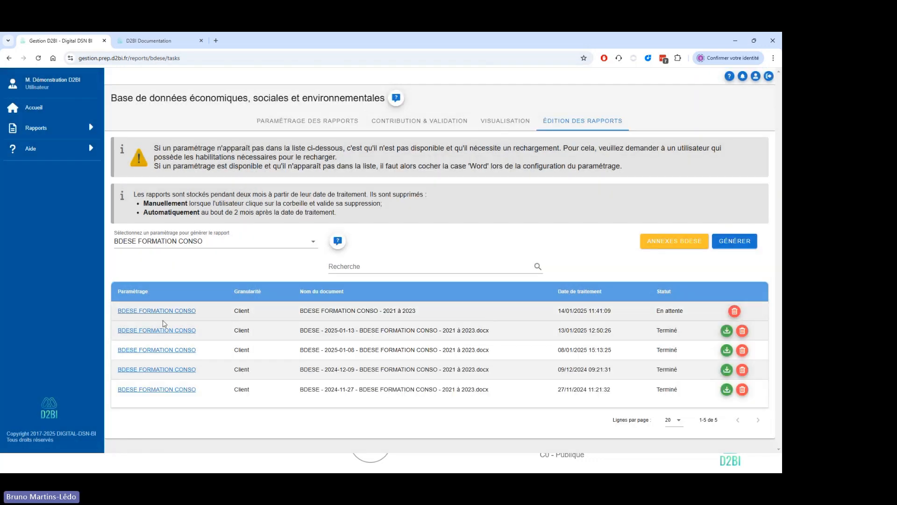